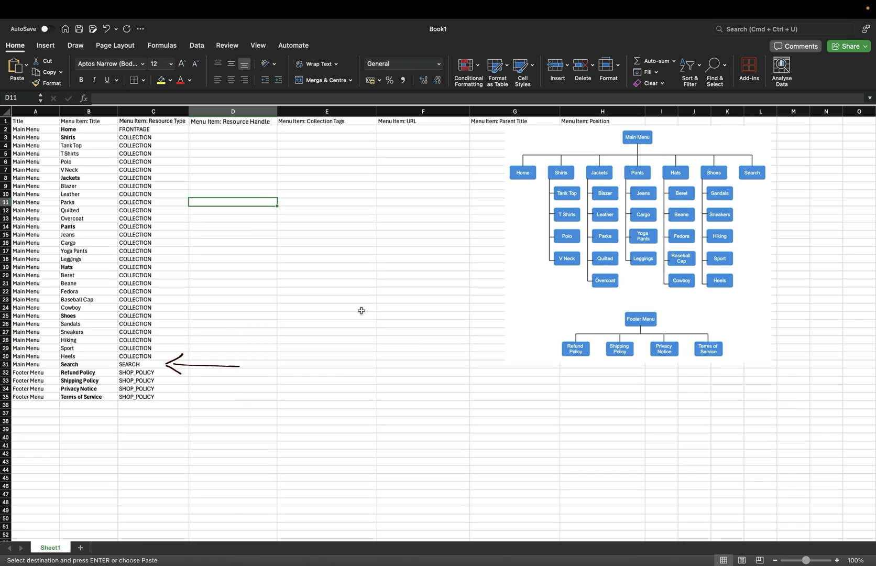
- Switch from the spreadsheet to the Shopify admin and open the store's Policies settings
{"action": "left_click", "coordinate": [218, 358]}
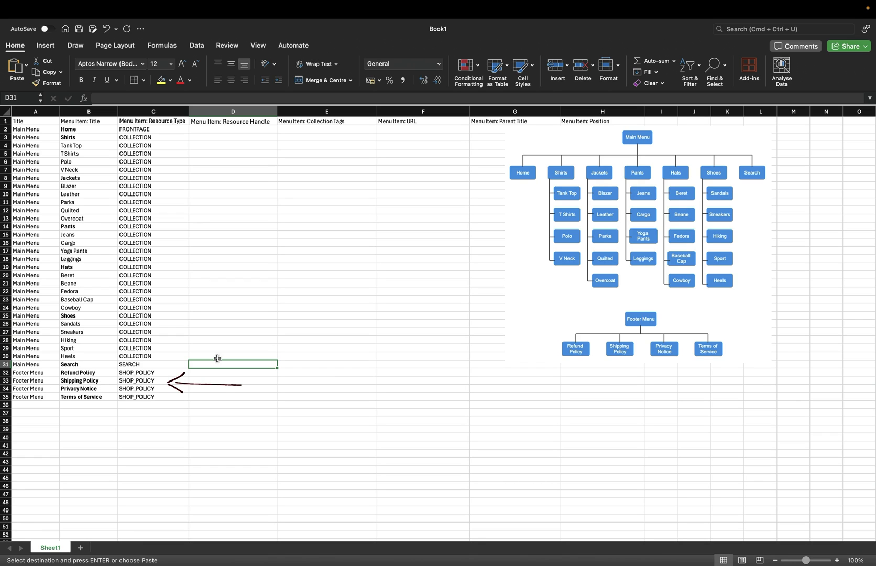
{"action": "key", "text": "ctrl+Right"}
{"action": "left_click", "coordinate": [88, 508]}
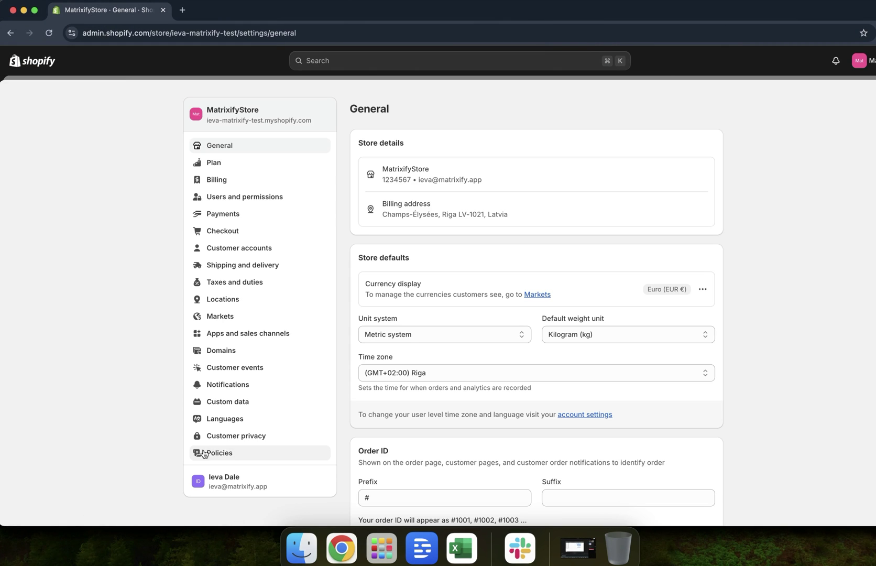
{"action": "left_click", "coordinate": [208, 453]}
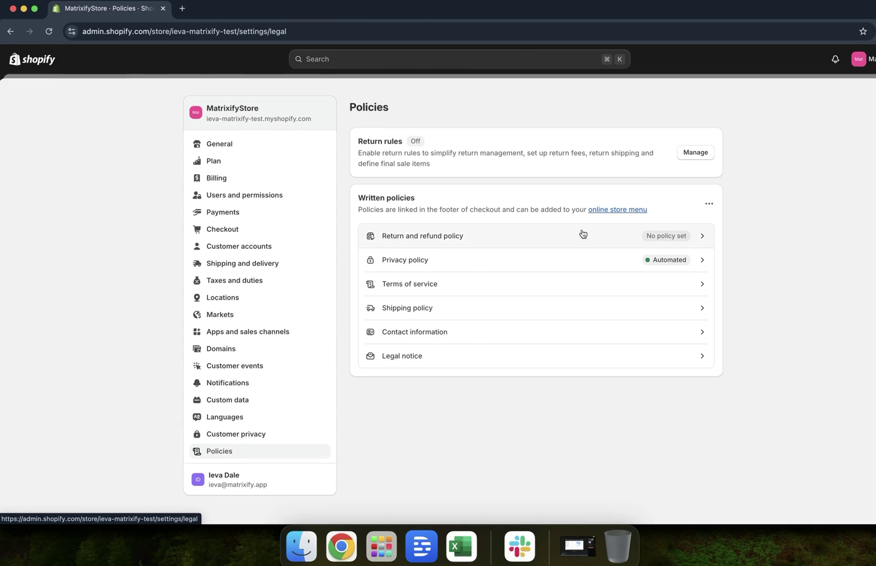
- Write "Policy Text" as the store's return and refund policy and publish it
{"action": "left_click", "coordinate": [581, 234]}
{"action": "left_click", "coordinate": [452, 280]}
{"action": "type", "text": "Policy"}
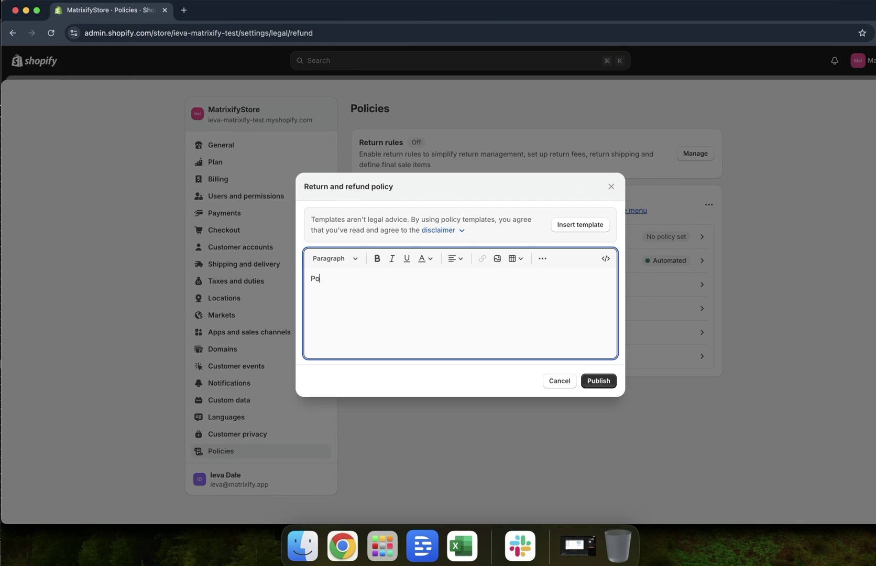
{"action": "type", "text": " Text"}
{"action": "left_click", "coordinate": [604, 387]}
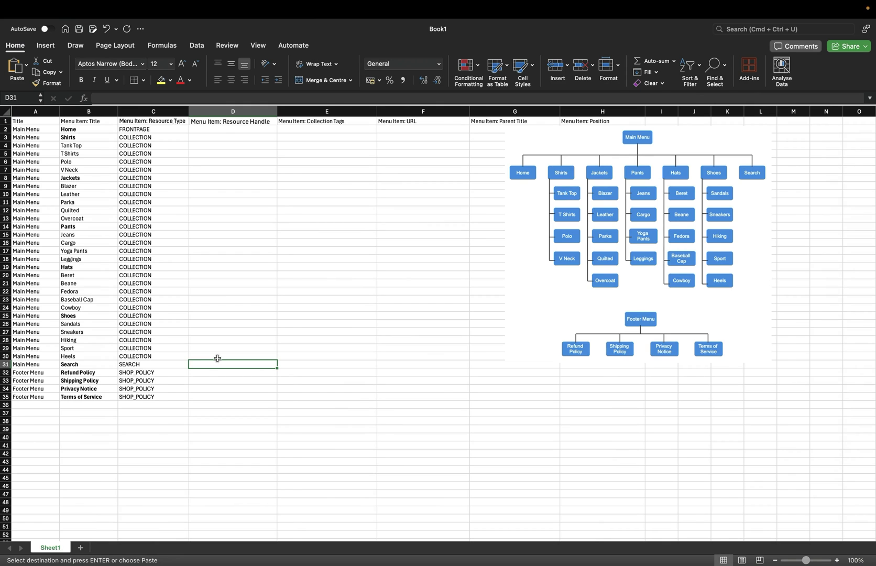
- Read the Matrixify Menus documentation on the allowed values for Menu Item: Resource Handle and Menu Item: Resource Type
{"action": "left_click", "coordinate": [309, 196]}
{"action": "scroll", "coordinate": [309, 196], "scroll_direction": "up", "scroll_amount": 2}
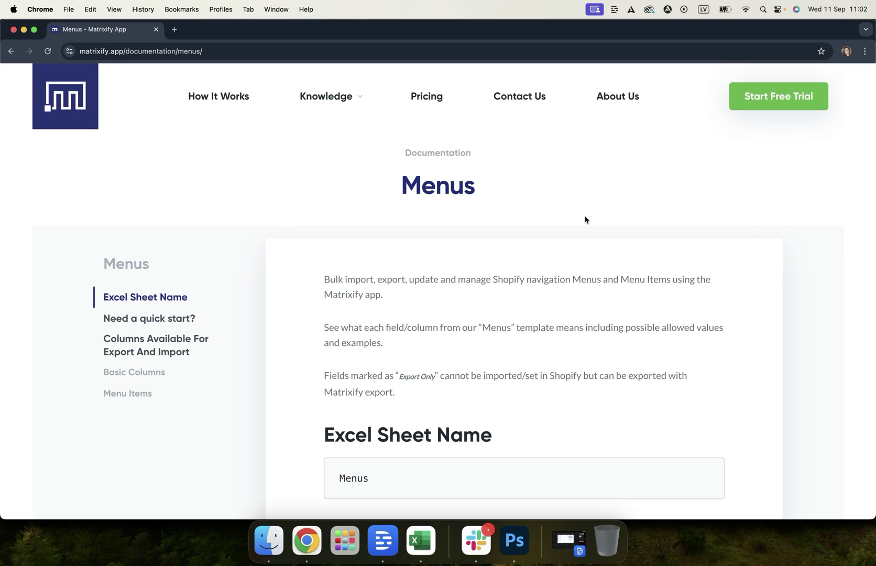
{"action": "scroll", "coordinate": [585, 219], "scroll_direction": "down", "scroll_amount": 20}
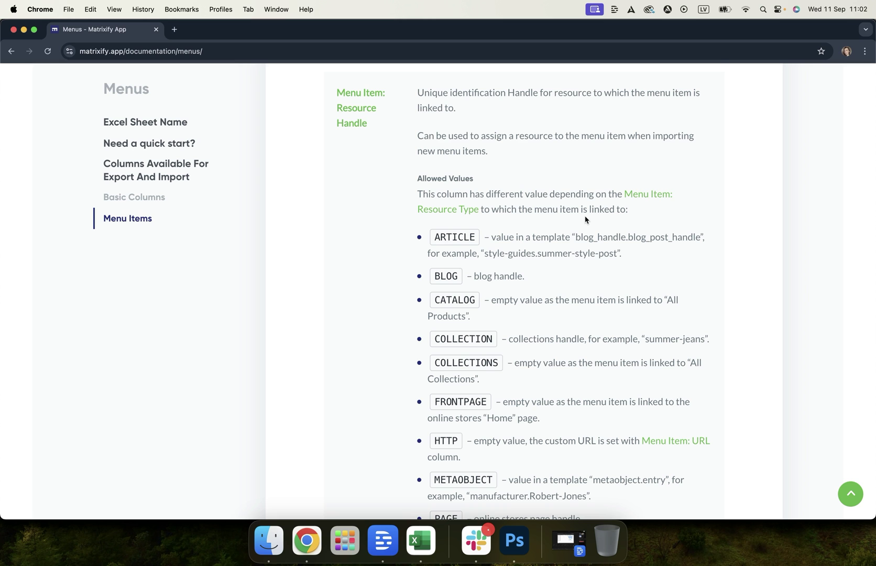
{"action": "scroll", "coordinate": [585, 219], "scroll_direction": "down", "scroll_amount": 10}
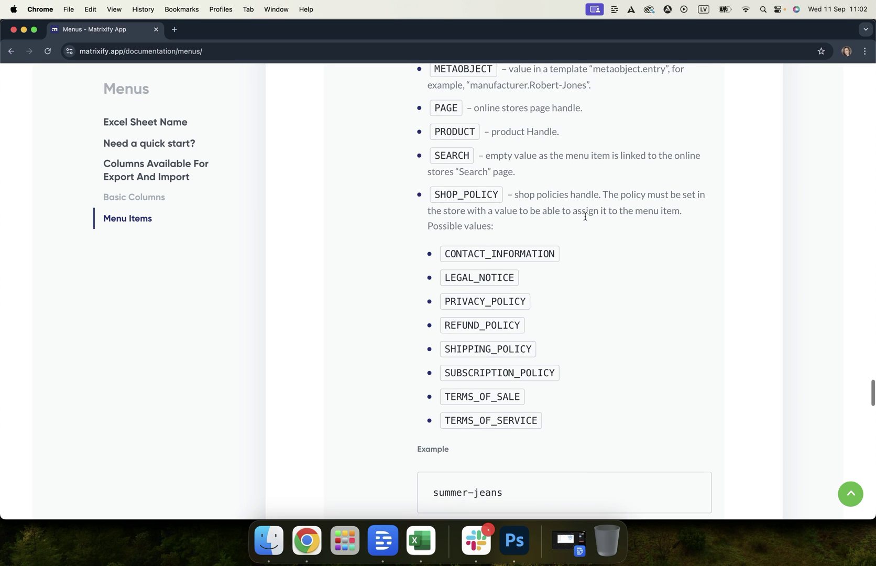
{"action": "scroll", "coordinate": [585, 218], "scroll_direction": "up", "scroll_amount": 10}
{"action": "scroll", "coordinate": [585, 220], "scroll_direction": "up", "scroll_amount": 1}
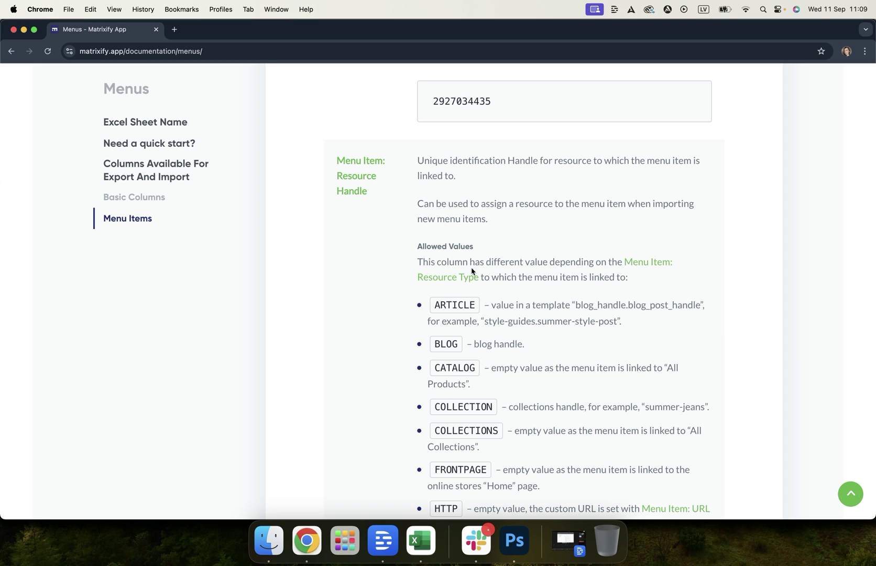
{"action": "scroll", "coordinate": [472, 270], "scroll_direction": "up", "scroll_amount": 15}
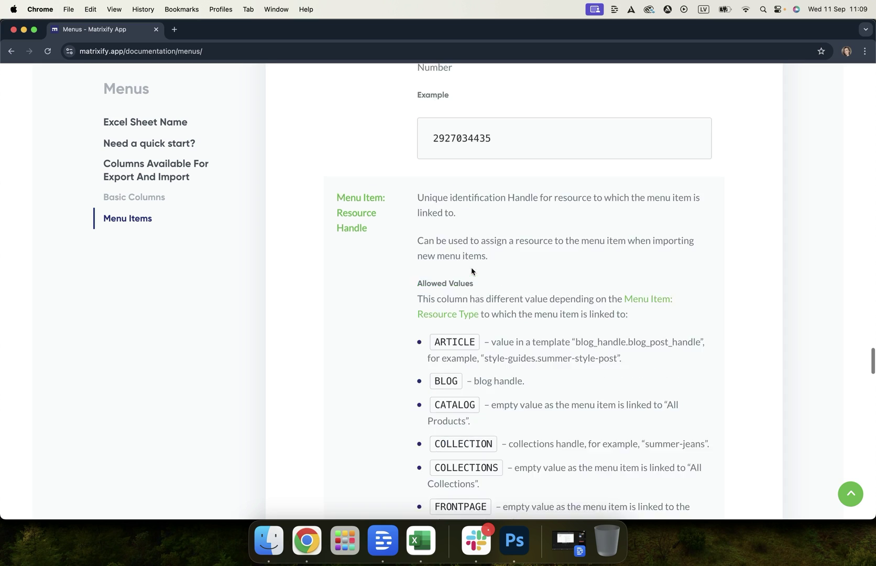
{"action": "scroll", "coordinate": [472, 272], "scroll_direction": "up", "scroll_amount": 3}
{"action": "scroll", "coordinate": [471, 272], "scroll_direction": "down", "scroll_amount": 4}
{"action": "scroll", "coordinate": [472, 271], "scroll_direction": "up", "scroll_amount": 2}
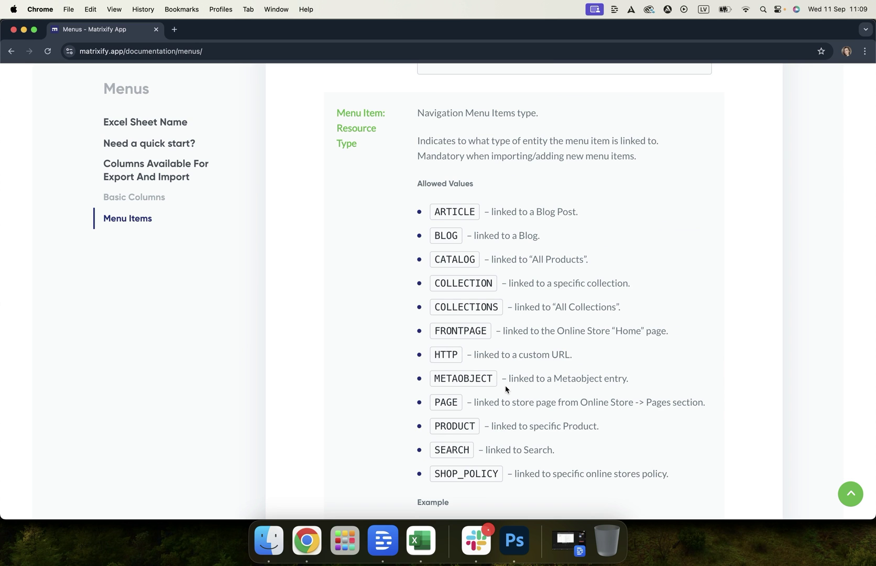
{"action": "scroll", "coordinate": [506, 388], "scroll_direction": "down", "scroll_amount": 10}
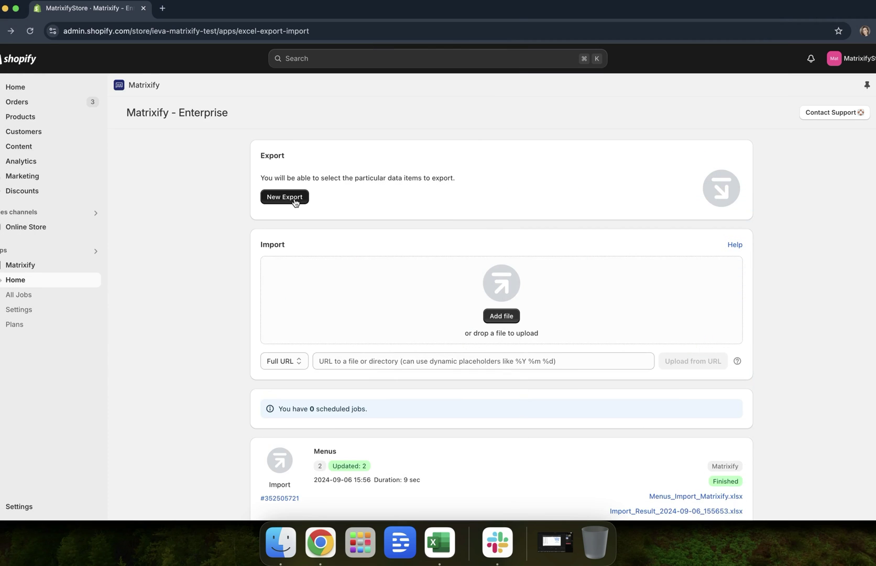
- Start a new Matrixify export in the Shopify admin and add the Custom Collections sheet to it
{"action": "left_click", "coordinate": [288, 197]}
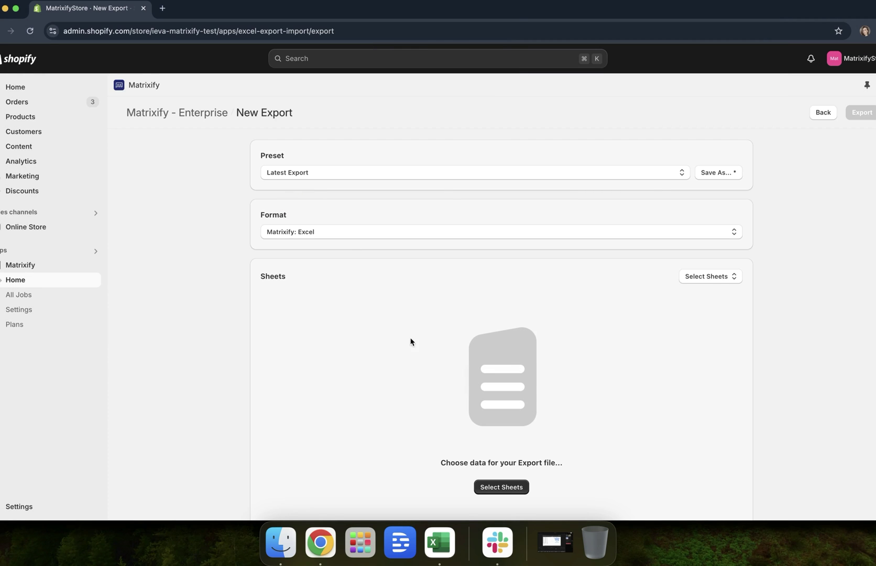
{"action": "scroll", "coordinate": [427, 367], "scroll_direction": "down", "scroll_amount": 1}
{"action": "left_click", "coordinate": [727, 250]}
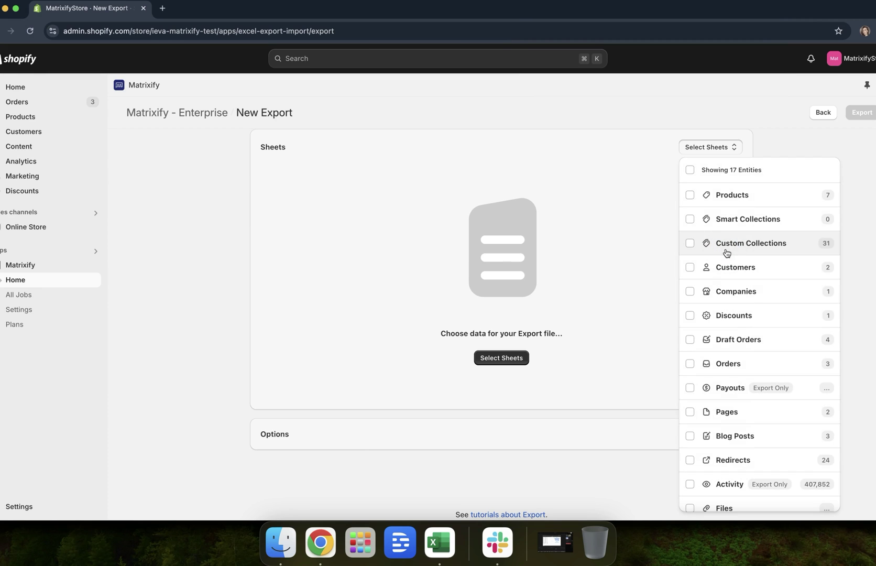
{"action": "left_click", "coordinate": [774, 243]}
{"action": "left_click", "coordinate": [864, 138]}
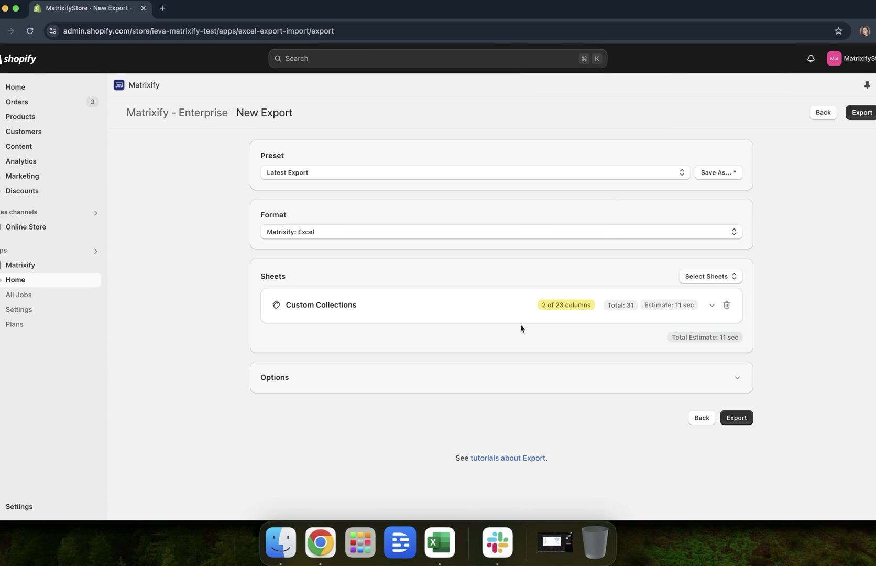
- Export the custom collections with all Basic Columns included and select the Handle column in the exported workbook
{"action": "left_click", "coordinate": [509, 310]}
{"action": "left_click", "coordinate": [281, 349]}
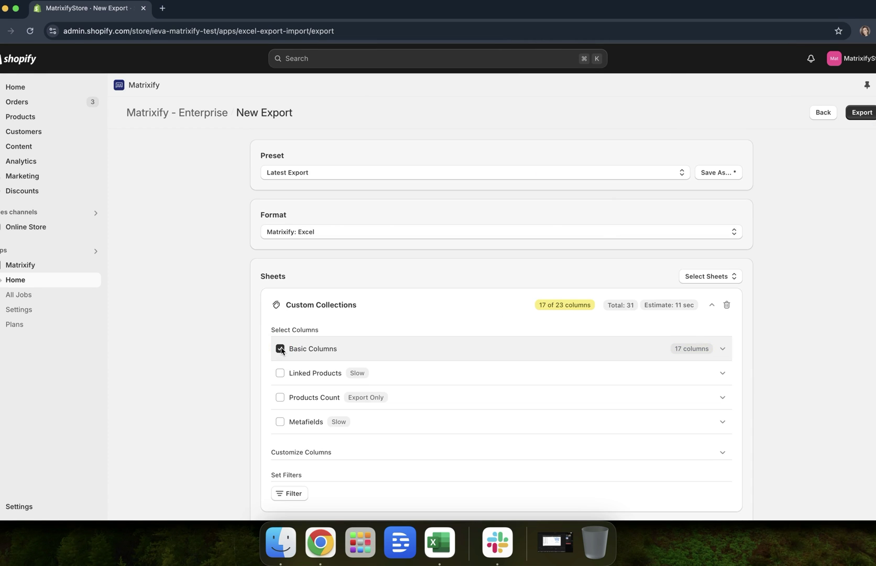
{"action": "left_click", "coordinate": [862, 113]}
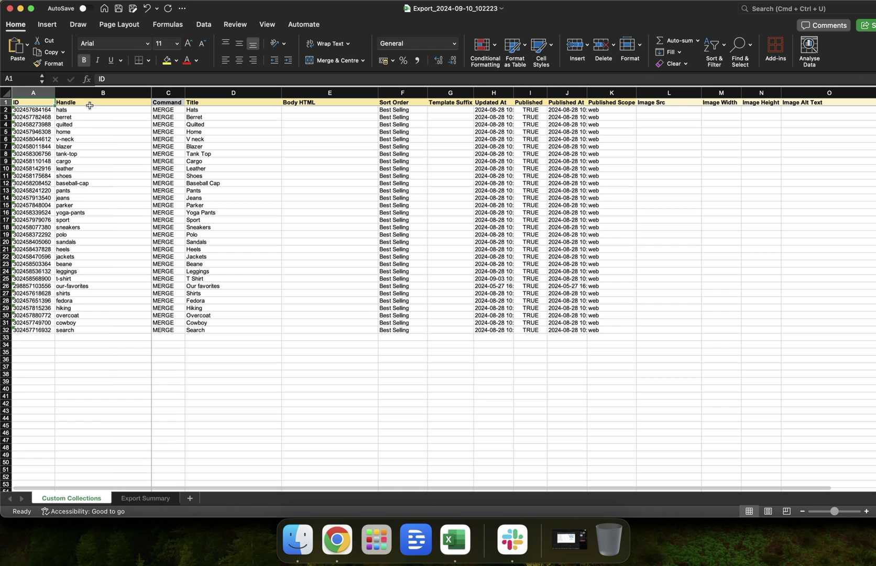
{"action": "left_click", "coordinate": [98, 93]}
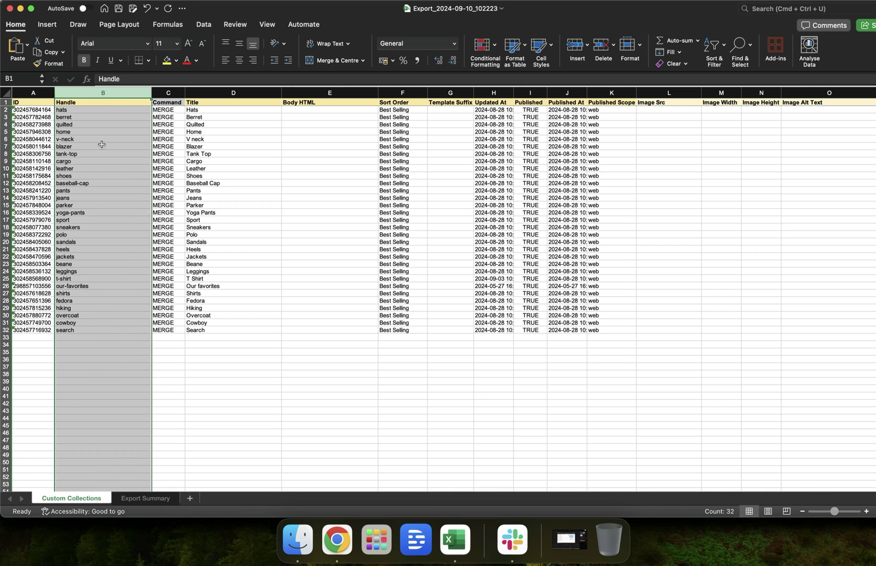
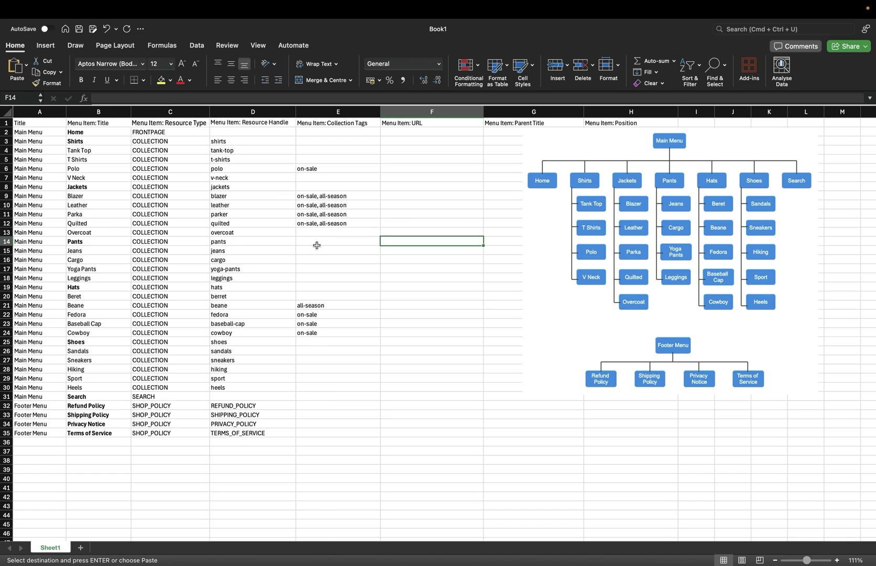
{"action": "left_click", "coordinate": [317, 198]}
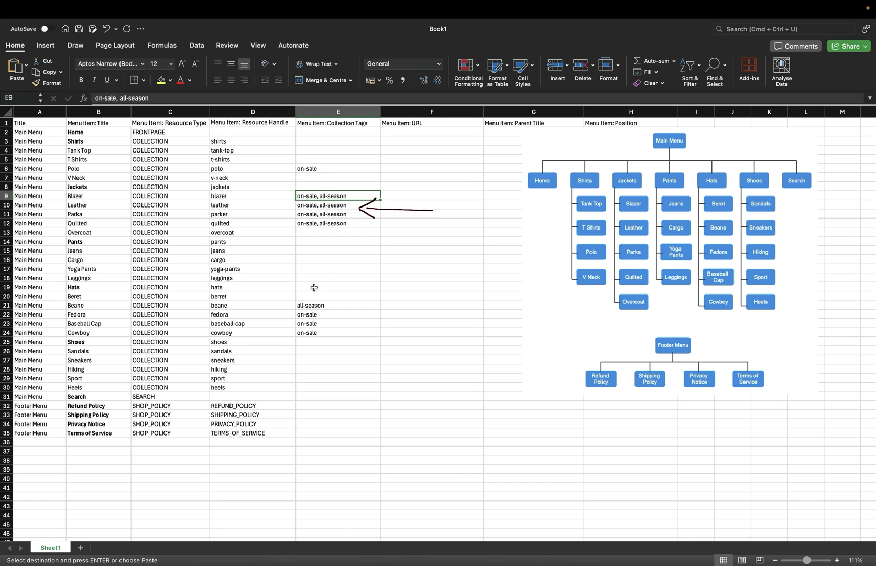
{"action": "left_click", "coordinate": [531, 422]}
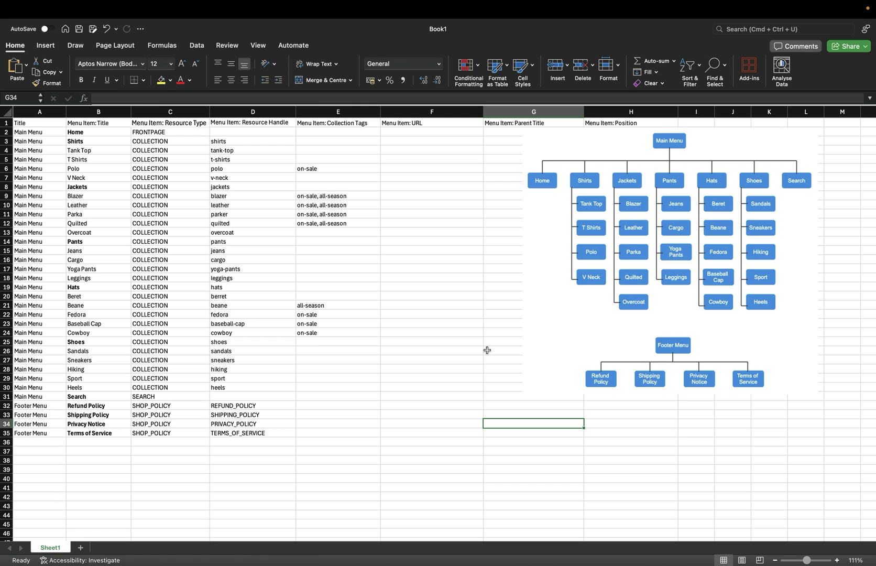
{"action": "left_click", "coordinate": [637, 470]}
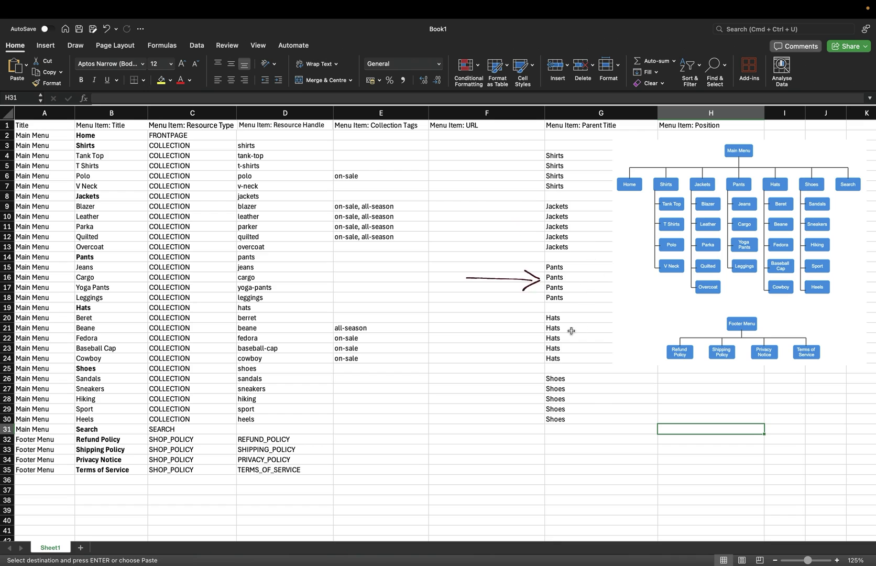
{"action": "left_click", "coordinate": [578, 257]}
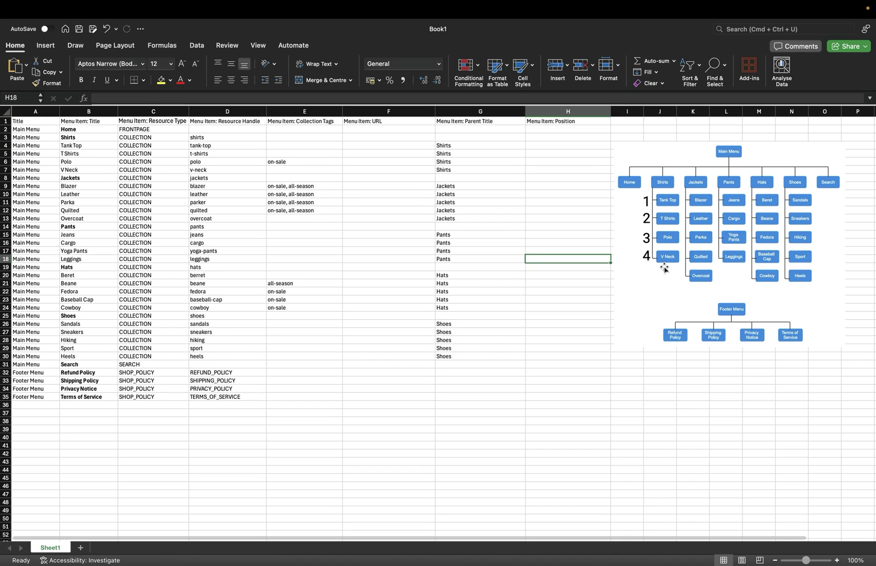
- Enter the Menu Item: Position values 1, 2, 3 and 4 for Tank Top, T Shirts, Polo and V Neck under Shirts
{"action": "left_click", "coordinate": [552, 146]}
{"action": "type", "text": "1"}
{"action": "key", "text": "Return"}
{"action": "type", "text": "2"}
{"action": "key", "text": "Return"}
{"action": "type", "text": "3"}
{"action": "key", "text": "Return"}
{"action": "type", "text": "4"}
{"action": "left_click", "coordinate": [565, 202]}
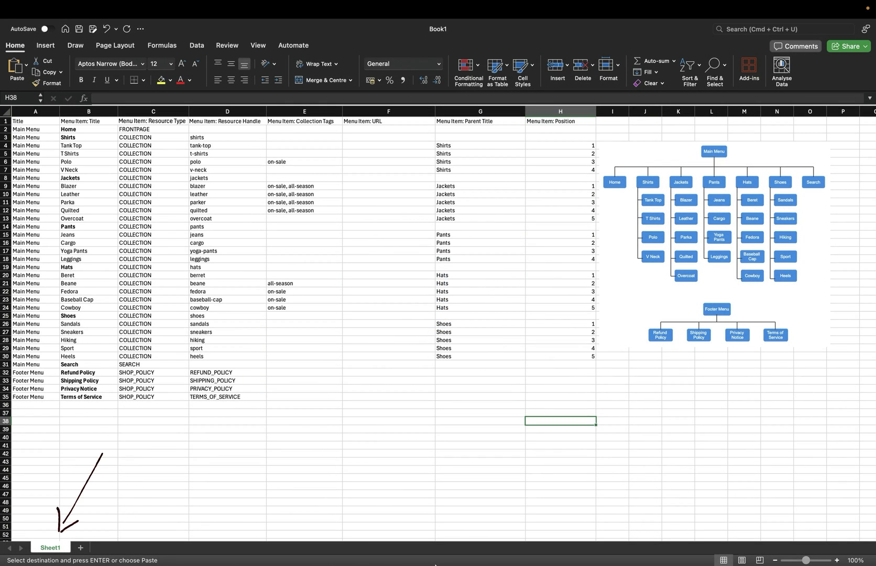
- Rename the worksheet Sheet1 as Menu
{"action": "double_click", "coordinate": [51, 548]}
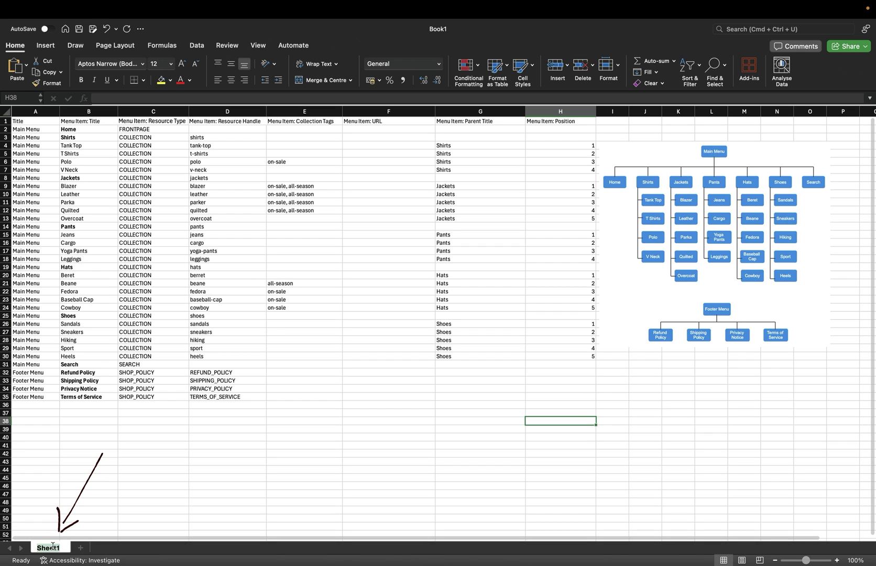
{"action": "type", "text": "Menu"}
{"action": "left_click", "coordinate": [153, 469]}
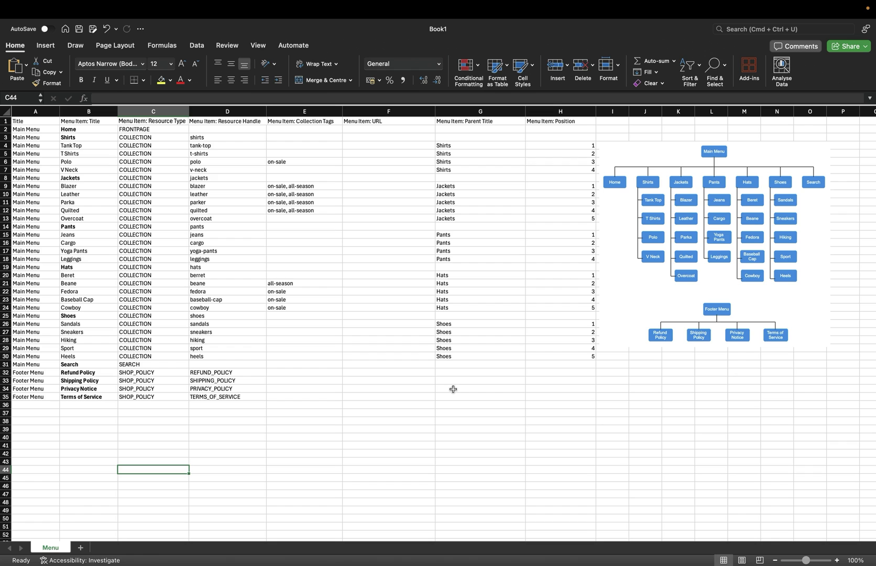
- Save the workbook in Excel Workbook format under the name Menus_Import_Matrixify
{"action": "left_click", "coordinate": [62, 7]}
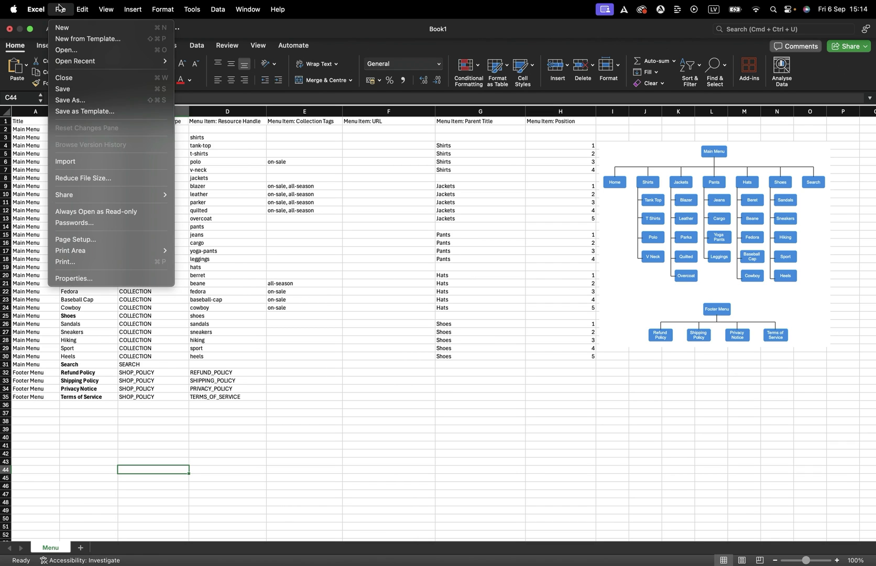
{"action": "left_click", "coordinate": [88, 89]}
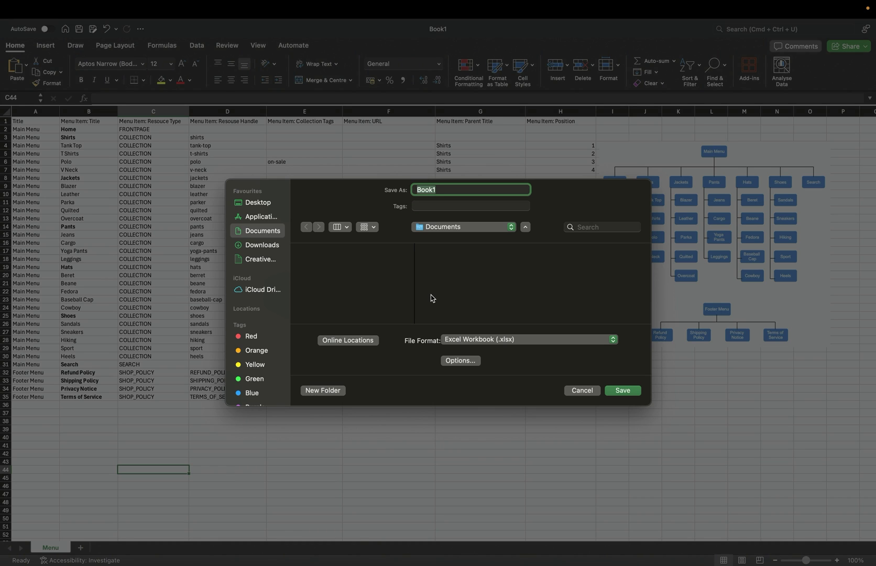
{"action": "key", "text": "BackSpace"}
{"action": "type", "text": "Menus_Import_Matrixify"}
{"action": "left_click", "coordinate": [622, 390]}
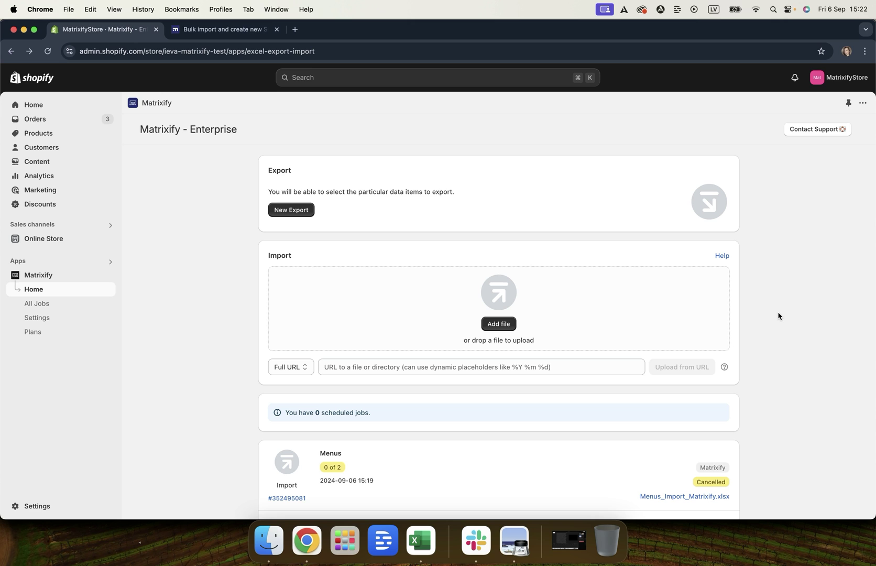
- Upload Menus_Import_Matrixify.xlsx to Matrixify in the Shopify admin, expand the Menus sheet's columns and run the import
{"action": "left_click", "coordinate": [498, 323]}
{"action": "left_click", "coordinate": [355, 192]}
{"action": "left_click", "coordinate": [582, 394]}
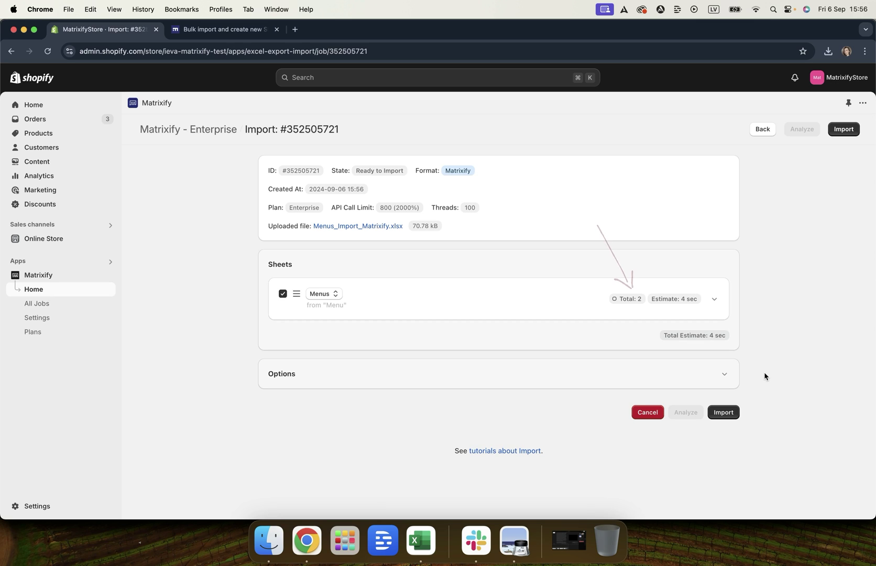
{"action": "left_click", "coordinate": [490, 307]}
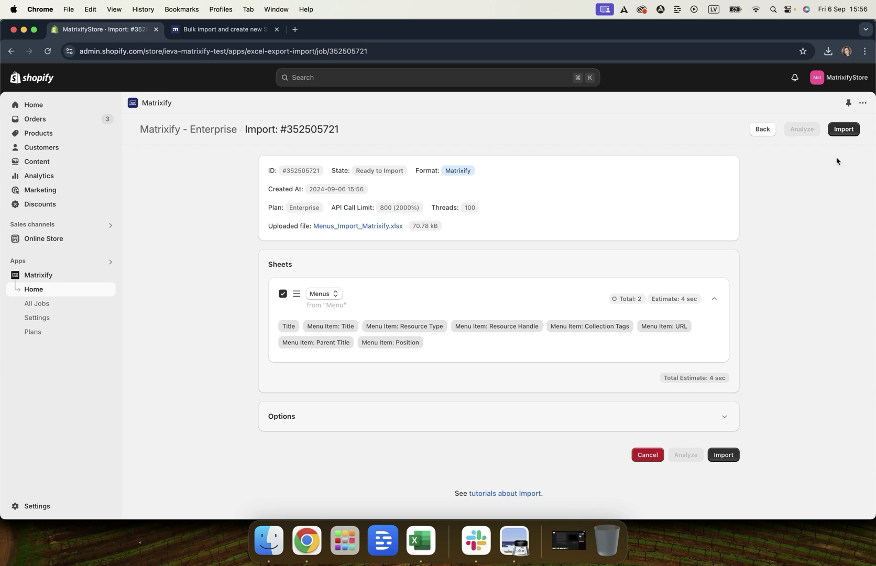
{"action": "left_click", "coordinate": [845, 130]}
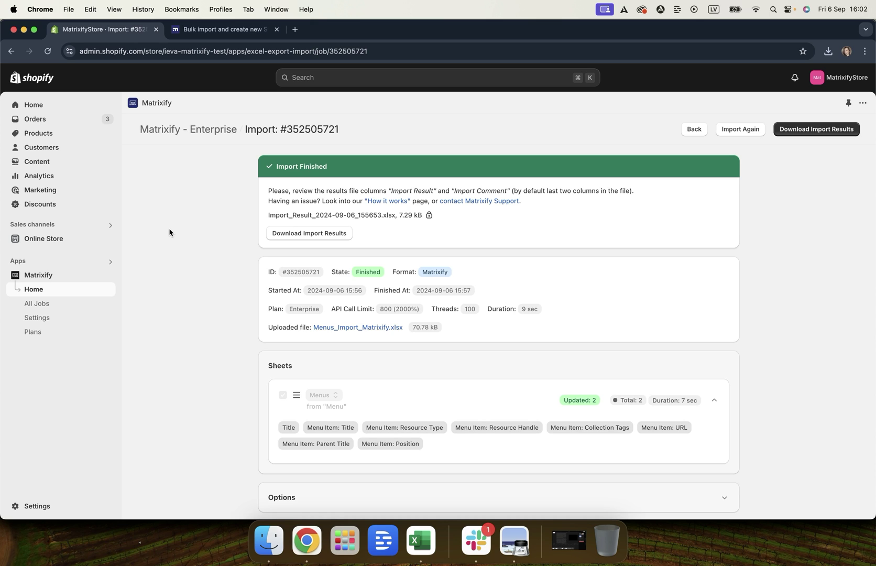
- Open the online store's navigation and check the items of the Footer menu and the Main menu
{"action": "left_click", "coordinate": [53, 242]}
{"action": "left_click", "coordinate": [63, 295]}
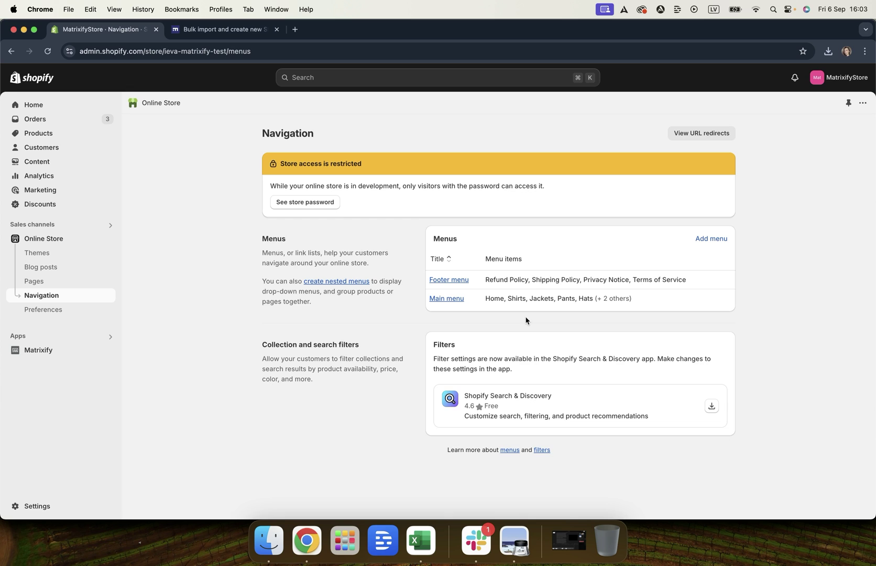
{"action": "left_click", "coordinate": [463, 279]}
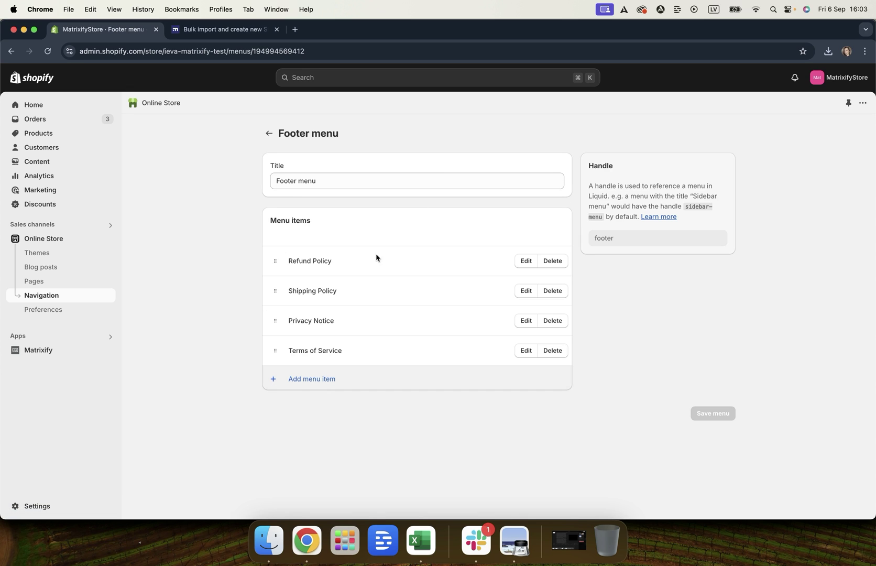
{"action": "key", "text": "super+bracketleft"}
{"action": "left_click", "coordinate": [452, 298]}
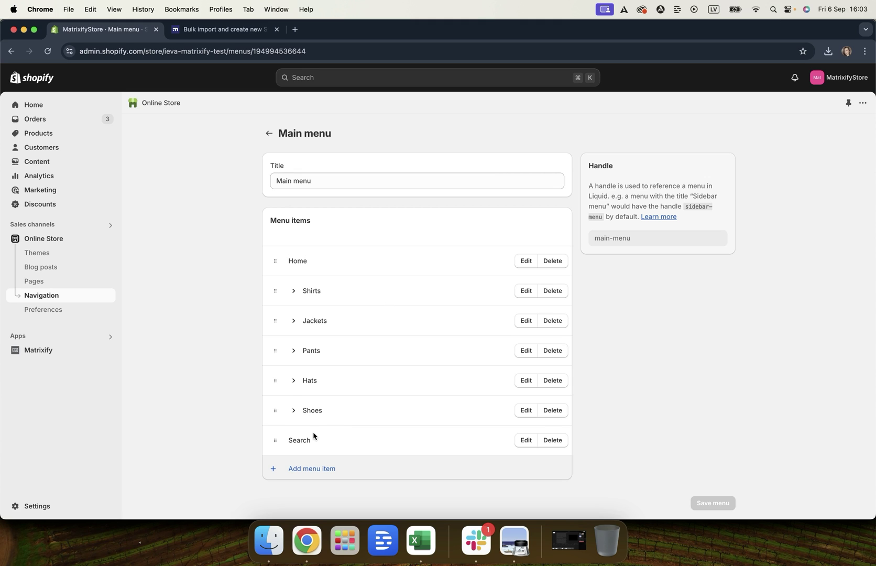
- Expand Shirts, Jackets, Pants, Hats and Shoes in the Main menu and check the sub-items of each
{"action": "left_click", "coordinate": [293, 291]}
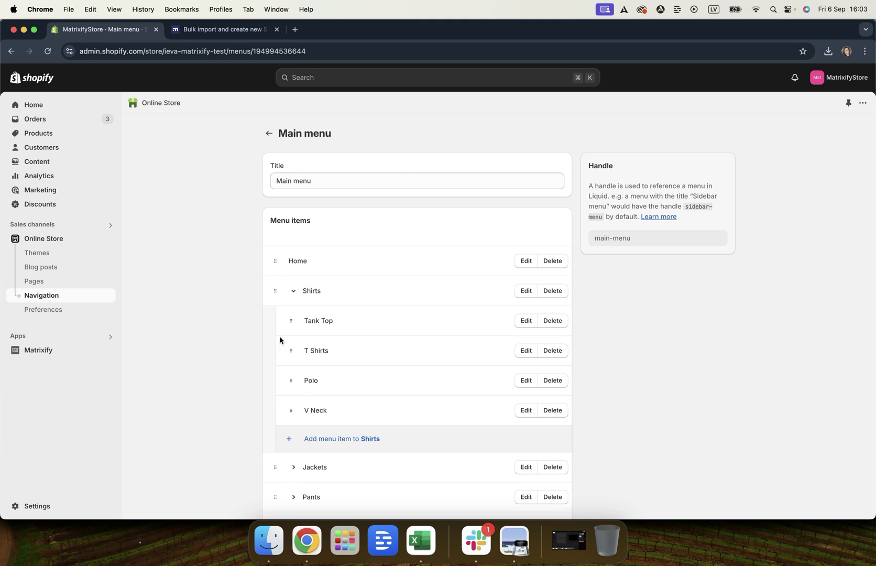
{"action": "scroll", "coordinate": [349, 356], "scroll_direction": "down", "scroll_amount": 3}
{"action": "scroll", "coordinate": [351, 350], "scroll_direction": "down", "scroll_amount": 3}
{"action": "left_click", "coordinate": [292, 319]}
{"action": "scroll", "coordinate": [304, 380], "scroll_direction": "down", "scroll_amount": 6}
{"action": "left_click", "coordinate": [294, 358]}
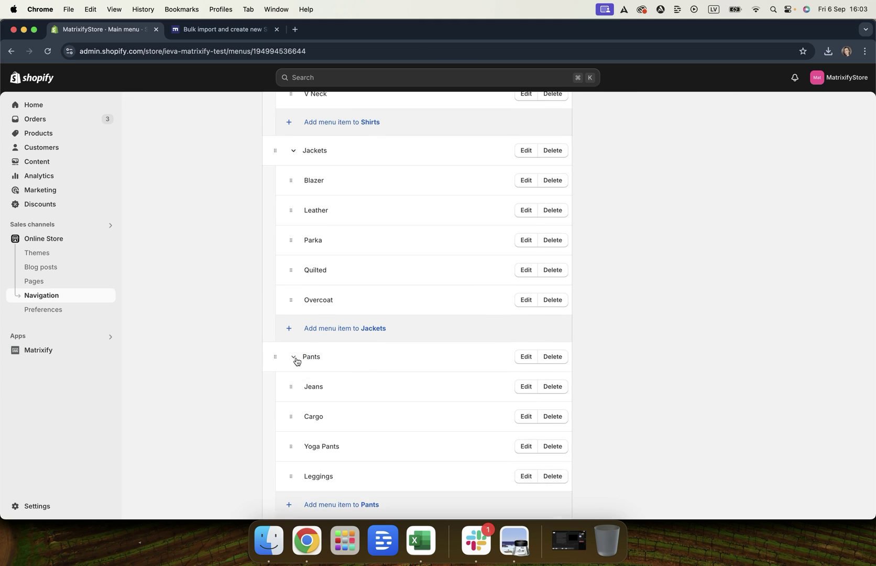
{"action": "scroll", "coordinate": [295, 360], "scroll_direction": "down", "scroll_amount": 5}
{"action": "left_click", "coordinate": [295, 379]}
{"action": "scroll", "coordinate": [297, 432], "scroll_direction": "down", "scroll_amount": 6}
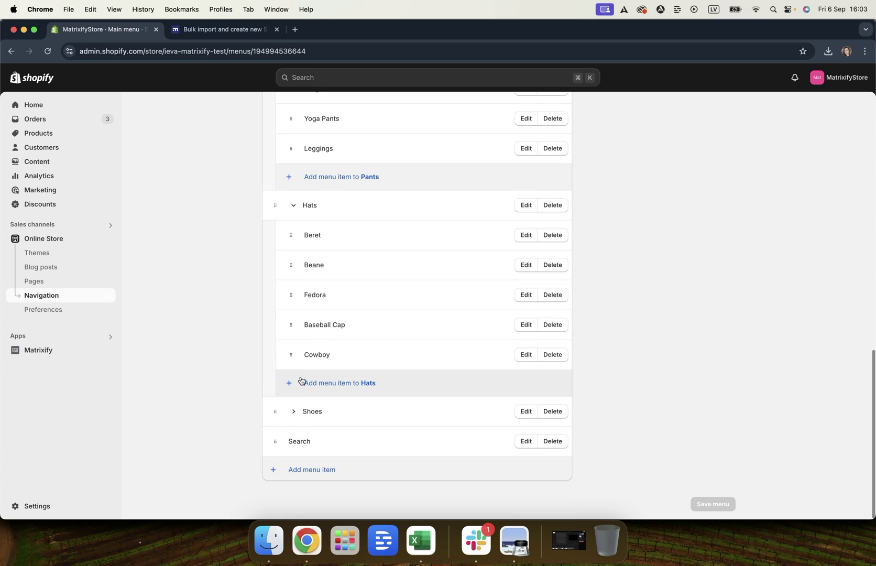
{"action": "left_click", "coordinate": [298, 414]}
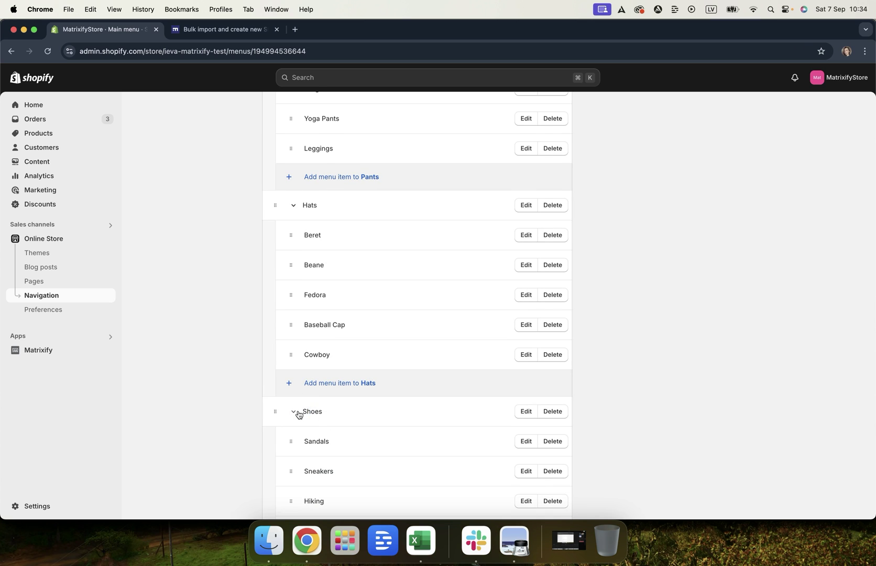
{"action": "scroll", "coordinate": [299, 413], "scroll_direction": "down", "scroll_amount": 3}
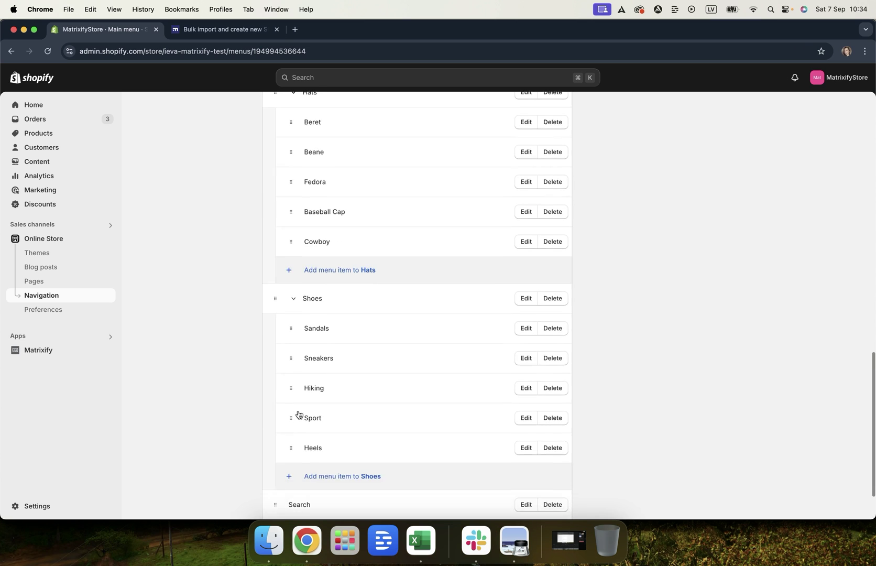
- Switch to the Matrixify tutorial on bulk importing Shopify navigation menus and review its column explanations and fill-in instructions
{"action": "key", "text": "ctrl+Tab"}
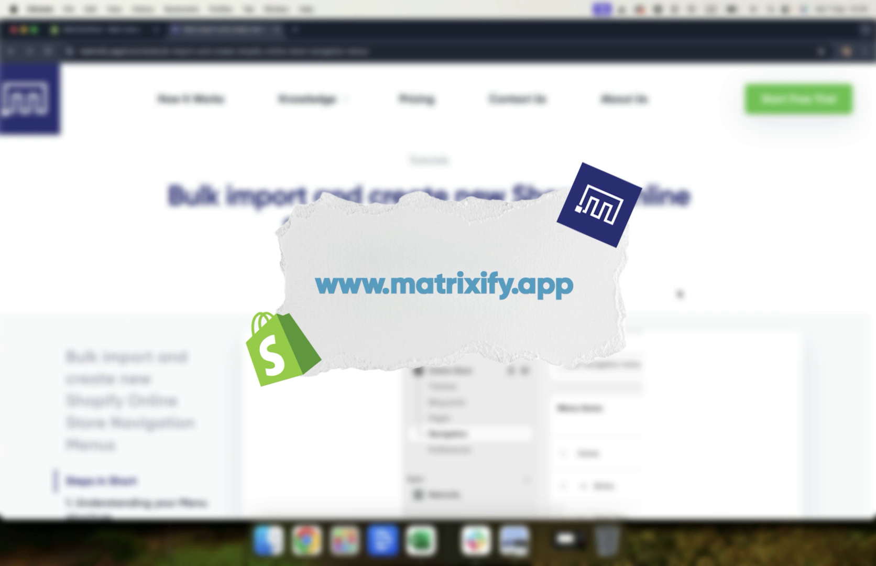
{"action": "scroll", "coordinate": [679, 293], "scroll_direction": "down", "scroll_amount": 10}
{"action": "scroll", "coordinate": [679, 294], "scroll_direction": "down", "scroll_amount": 6}
{"action": "scroll", "coordinate": [679, 294], "scroll_direction": "down", "scroll_amount": 15}
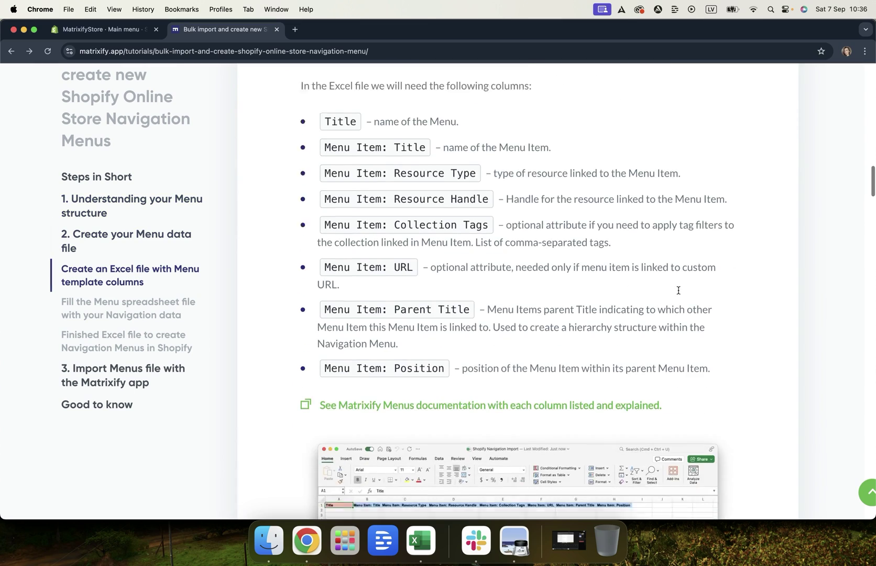
{"action": "scroll", "coordinate": [678, 290], "scroll_direction": "down", "scroll_amount": 15}
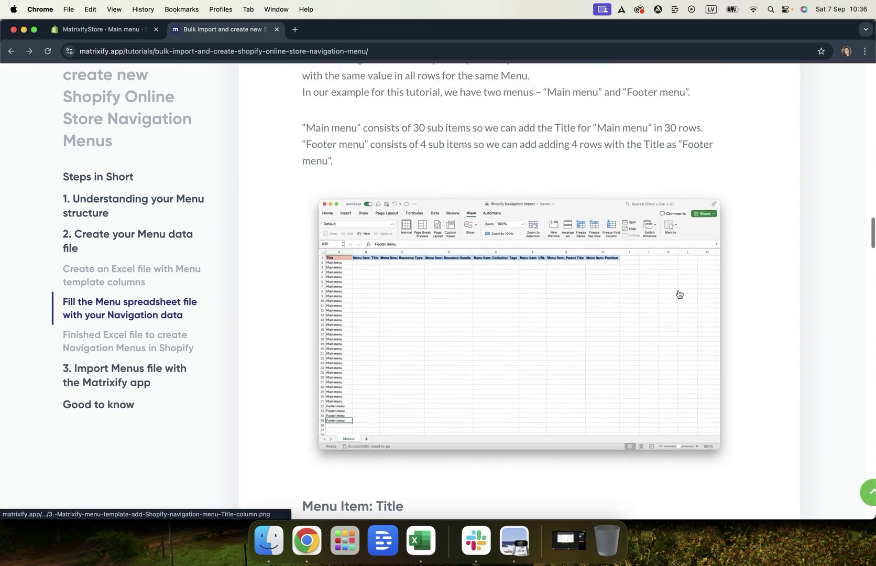
{"action": "scroll", "coordinate": [679, 294], "scroll_direction": "down", "scroll_amount": 14}
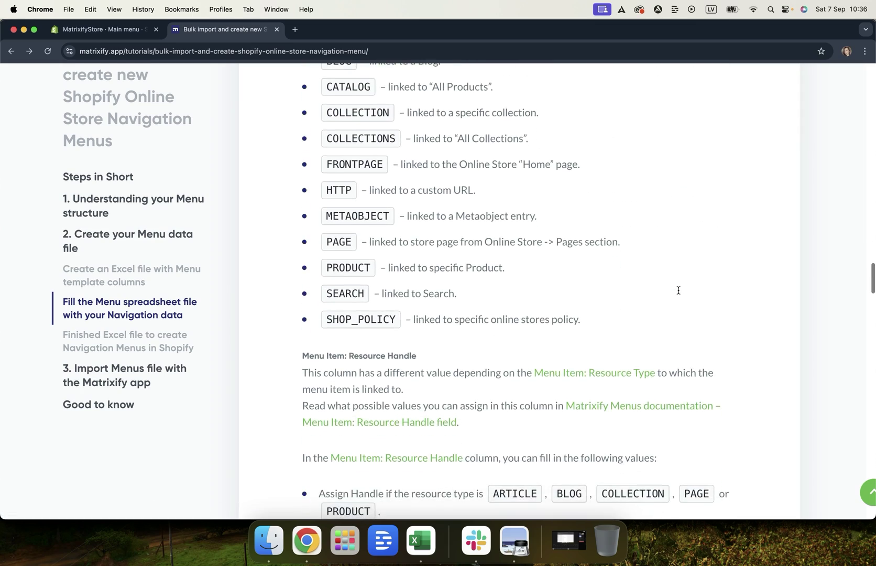
{"action": "scroll", "coordinate": [678, 290], "scroll_direction": "down", "scroll_amount": 9}
{"action": "scroll", "coordinate": [678, 293], "scroll_direction": "down", "scroll_amount": 7}
{"action": "key", "text": "Home"}
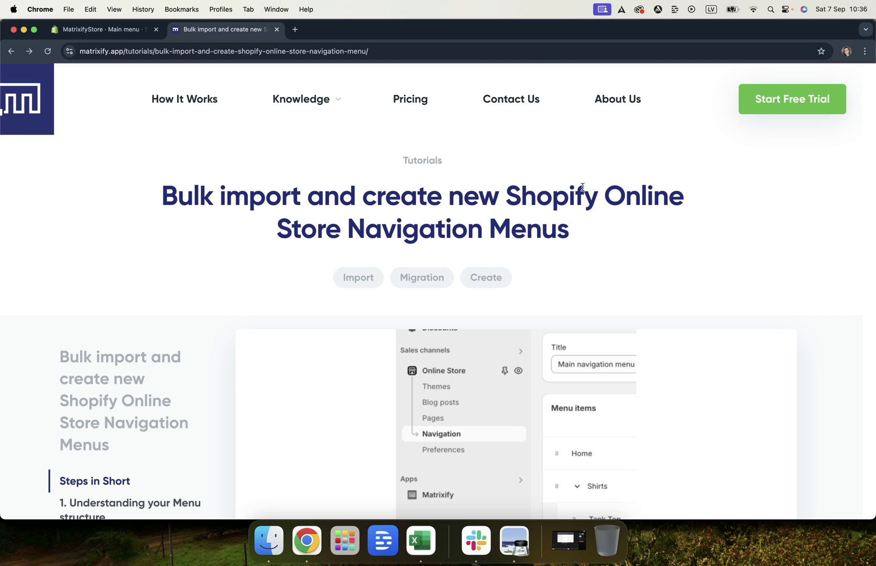
- Open Matrixify's Contact Us page and look over the Slack and e-mail support options
{"action": "left_click", "coordinate": [526, 124]}
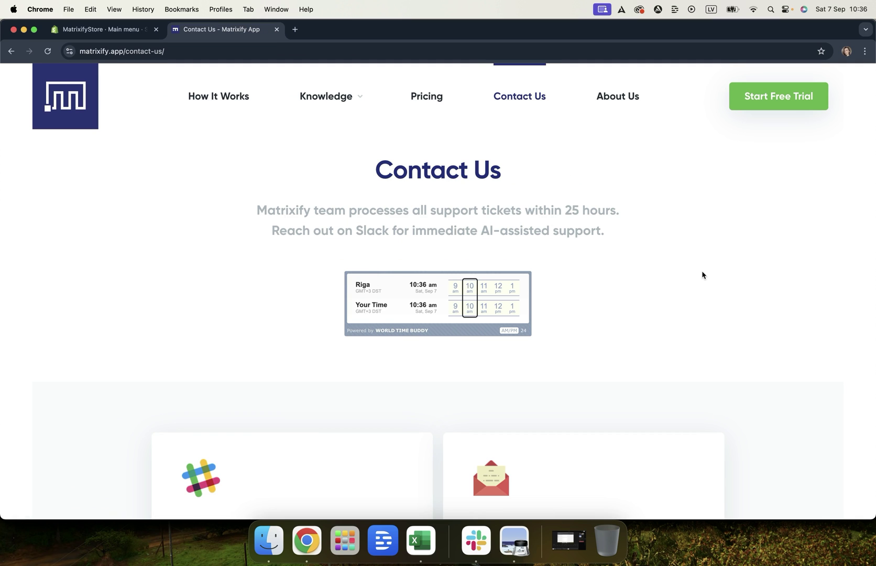
{"action": "scroll", "coordinate": [702, 275], "scroll_direction": "down", "scroll_amount": 5}
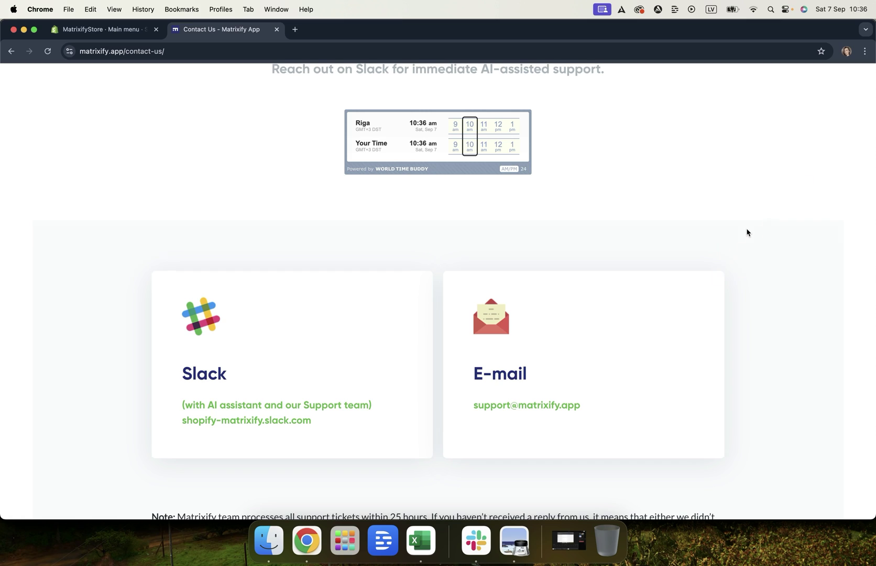
{"action": "scroll", "coordinate": [747, 232], "scroll_direction": "up", "scroll_amount": 1}
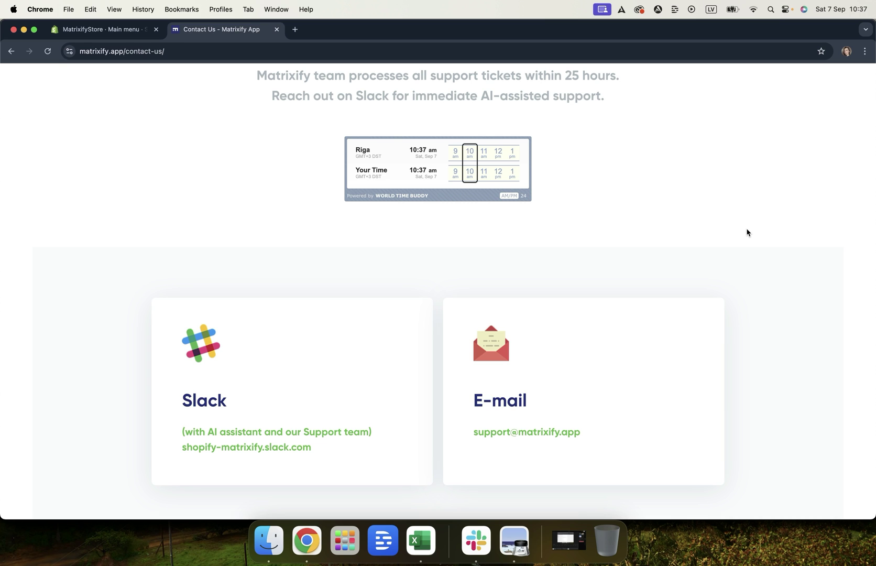
{"action": "scroll", "coordinate": [747, 233], "scroll_direction": "up", "scroll_amount": 5}
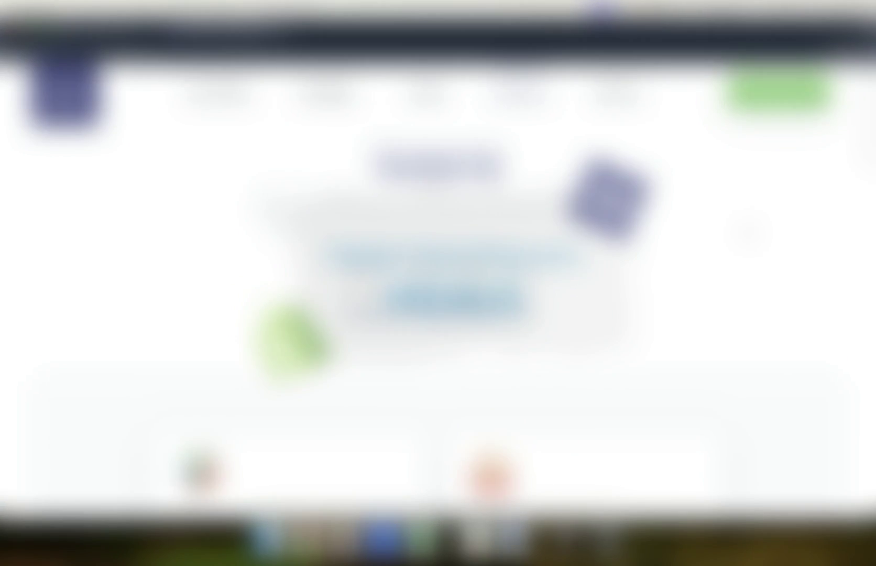